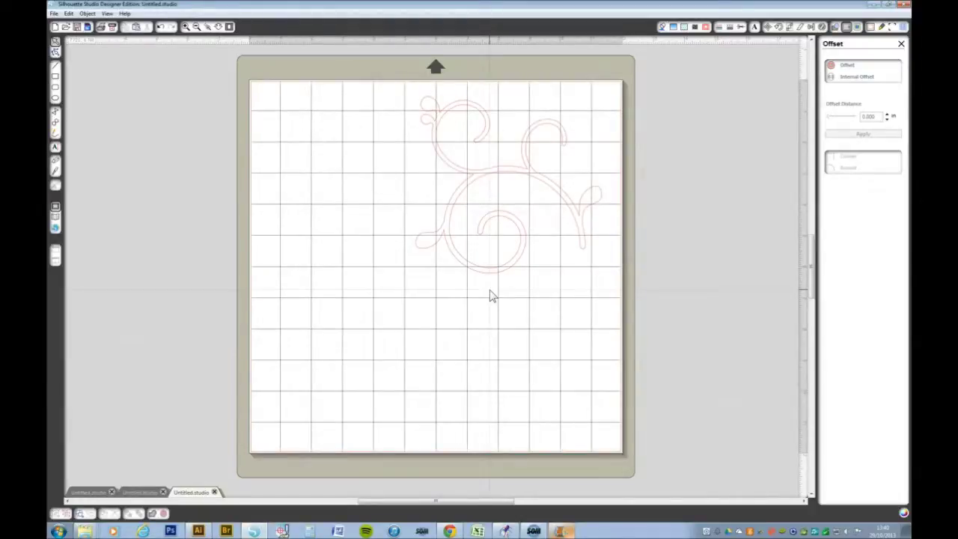
Paste the swirl flourish onto the upper right of the cutting mat
left_click(499, 280)
Flip the swirl horizontally, move the mirrored copy to its left, and select both swirls
left_click(508, 267)
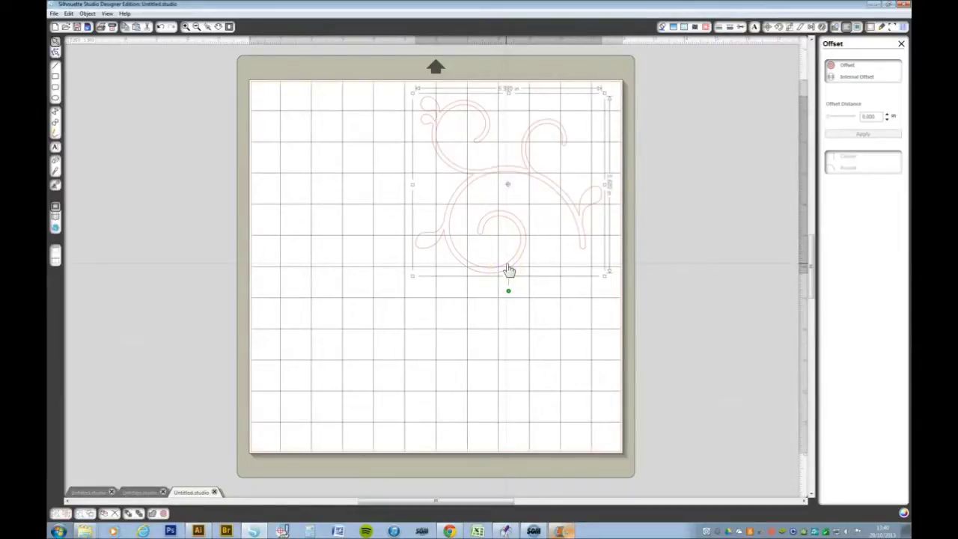
right_click(508, 267)
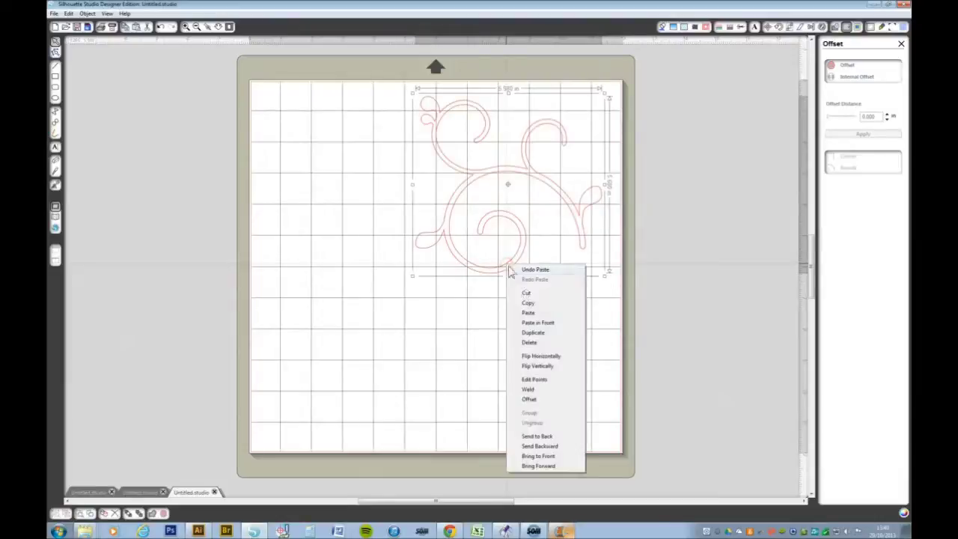
left_click(540, 356)
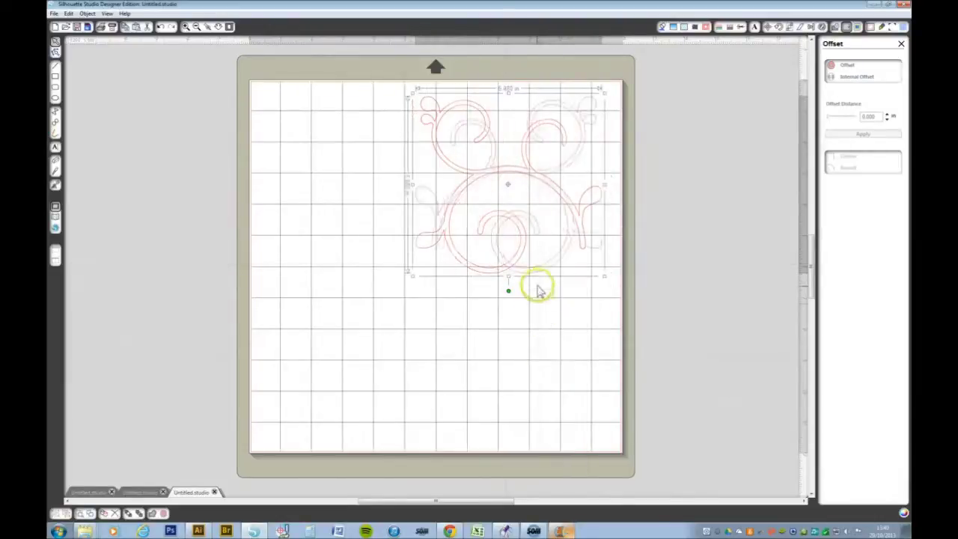
left_click_drag(541, 276, 370, 274)
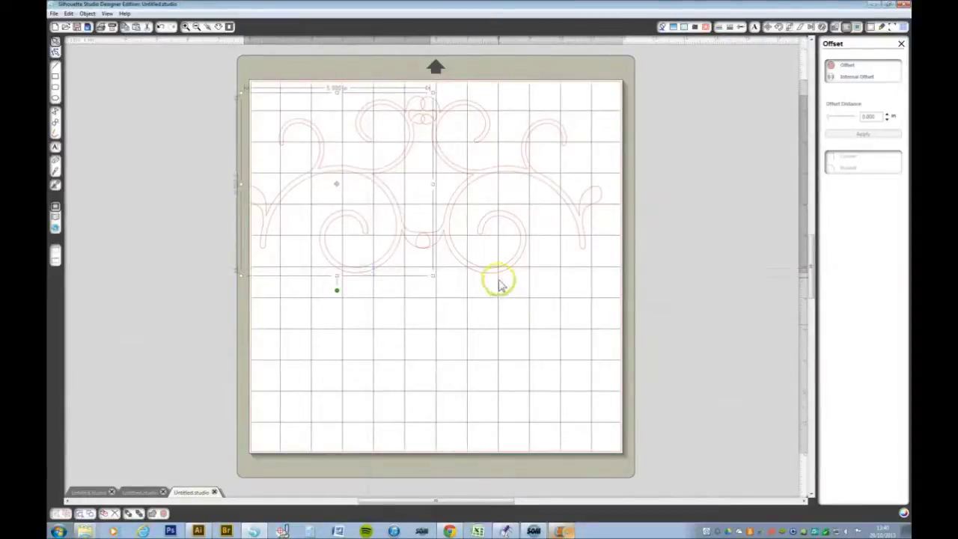
left_click(497, 270, "shift")
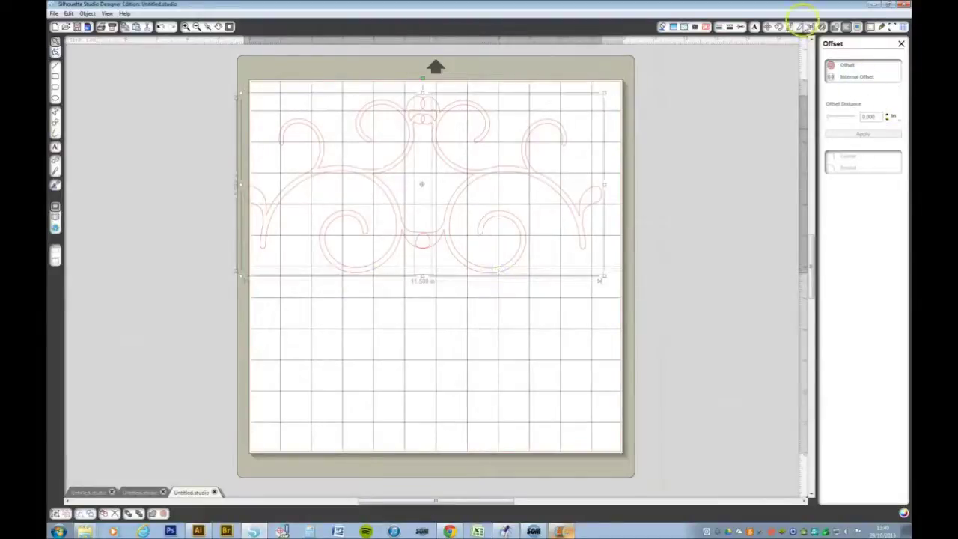
Top-align and weld the two swirls, then scale the pair to about half size
left_click(810, 27)
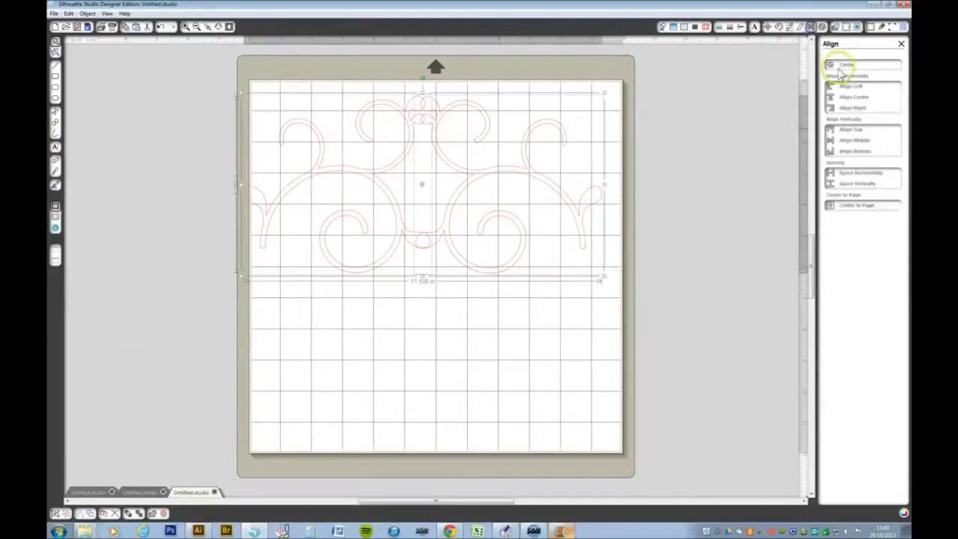
left_click(848, 132)
right_click(570, 199)
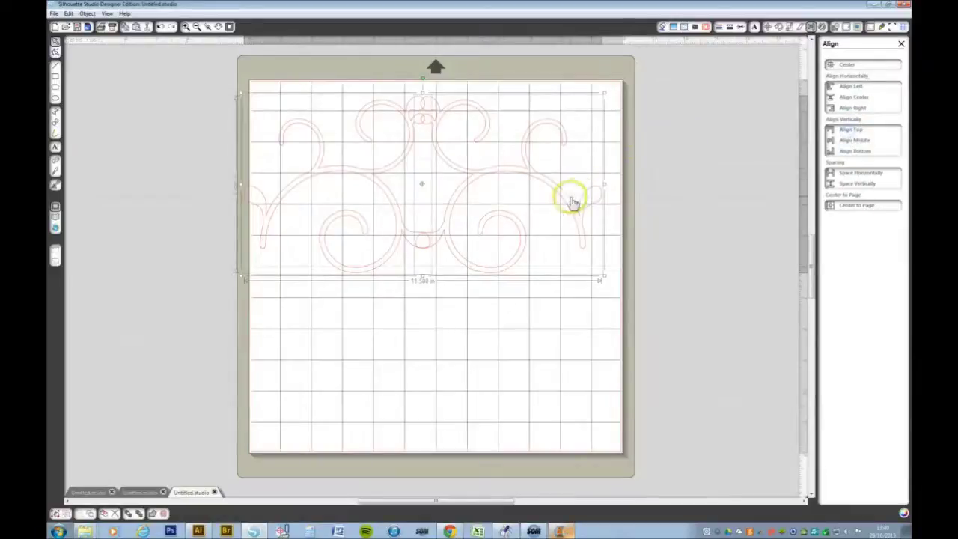
left_click(595, 326)
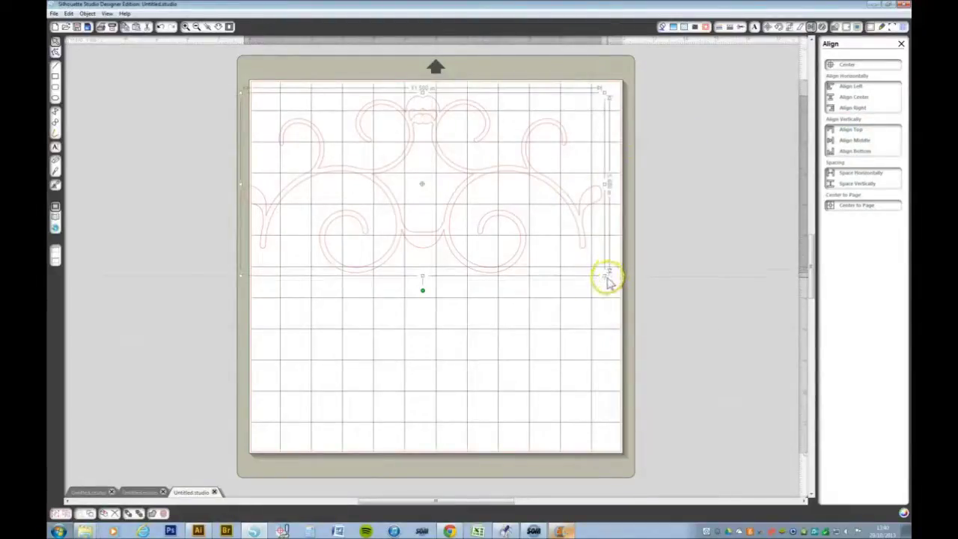
left_click_drag(606, 278, 455, 192)
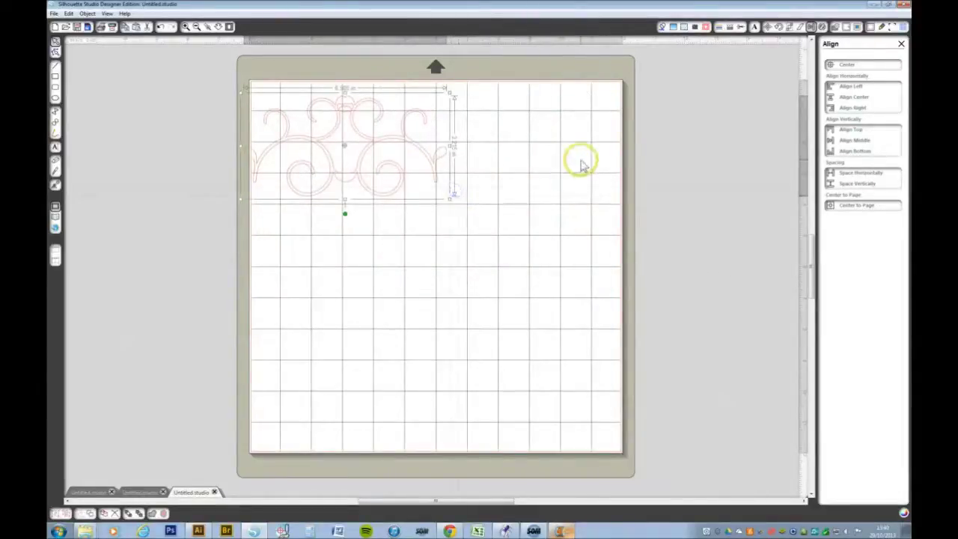
Duplicate the swirl pair beside itself, weld both, and resize the border to about 11.3 in wide
left_click_drag(403, 147, 602, 148)
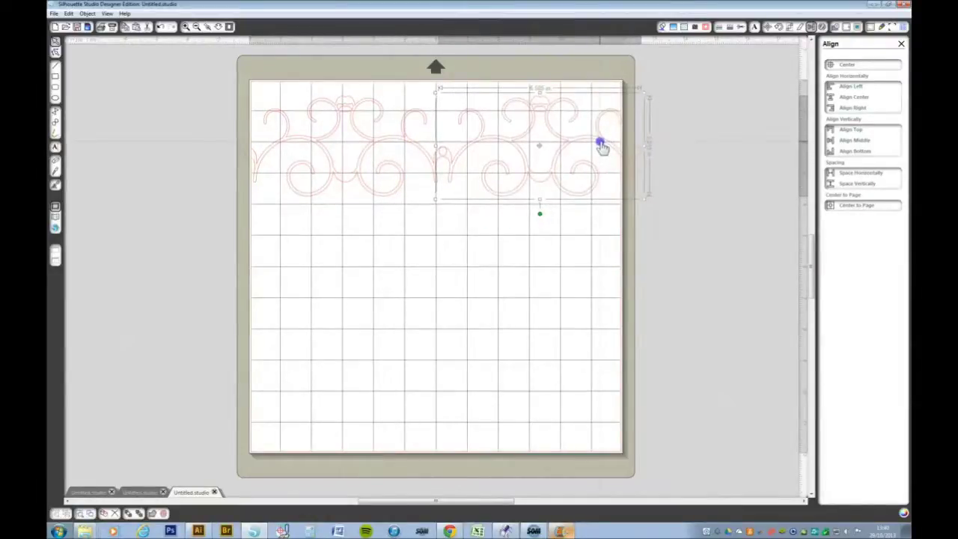
left_click_drag(603, 147, 406, 124)
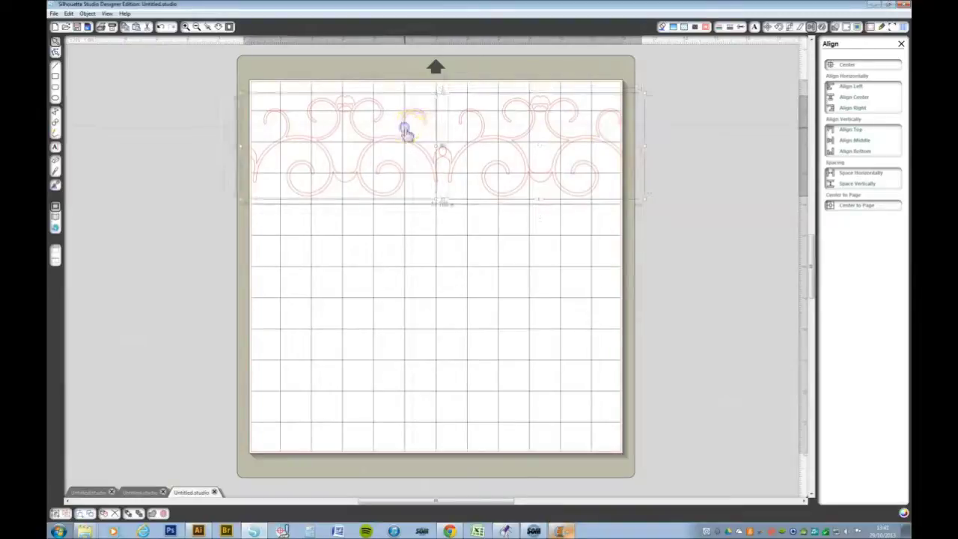
left_click(786, 75)
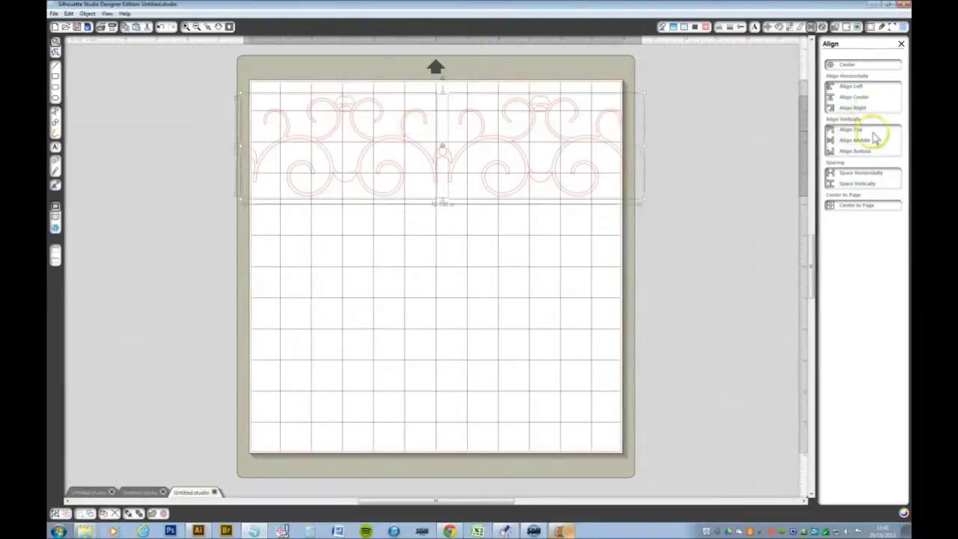
right_click(518, 142)
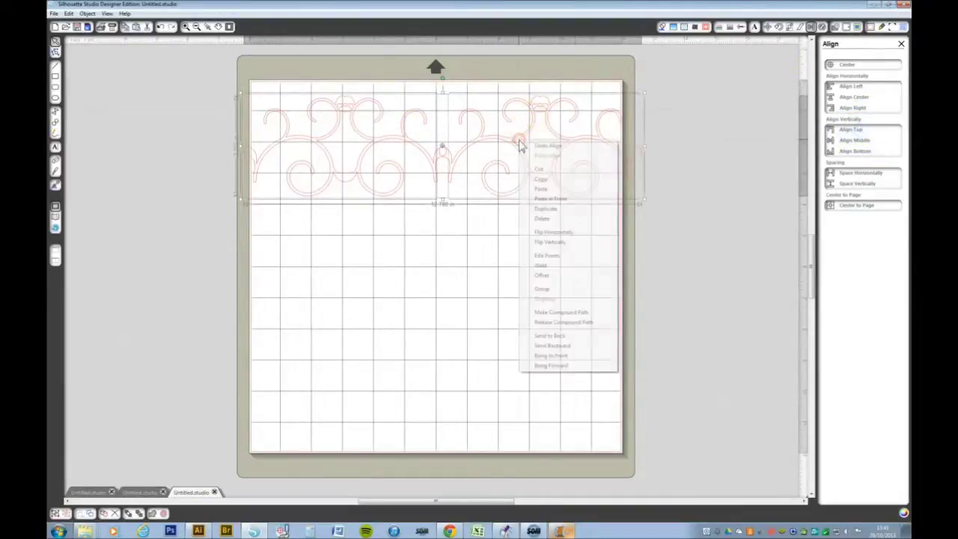
left_click(538, 269)
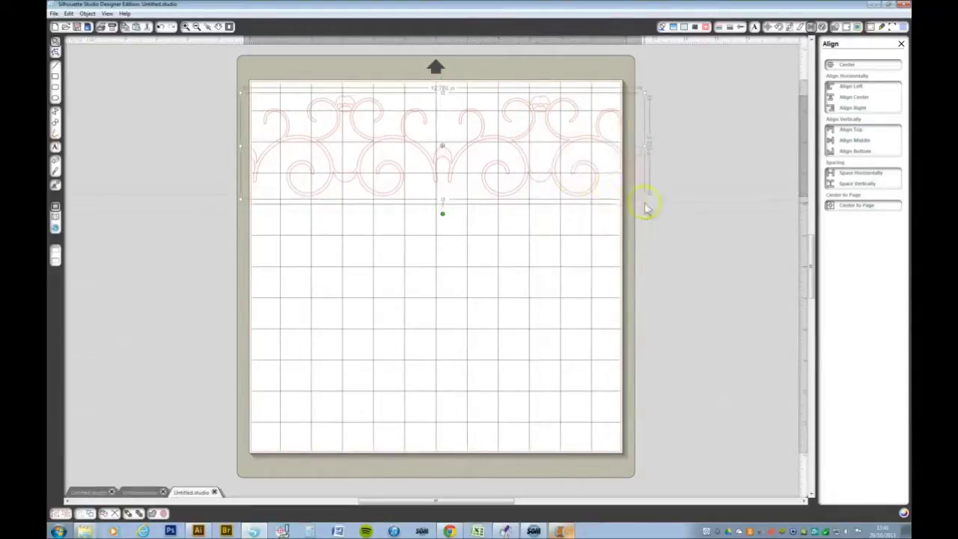
left_click_drag(644, 200, 599, 174)
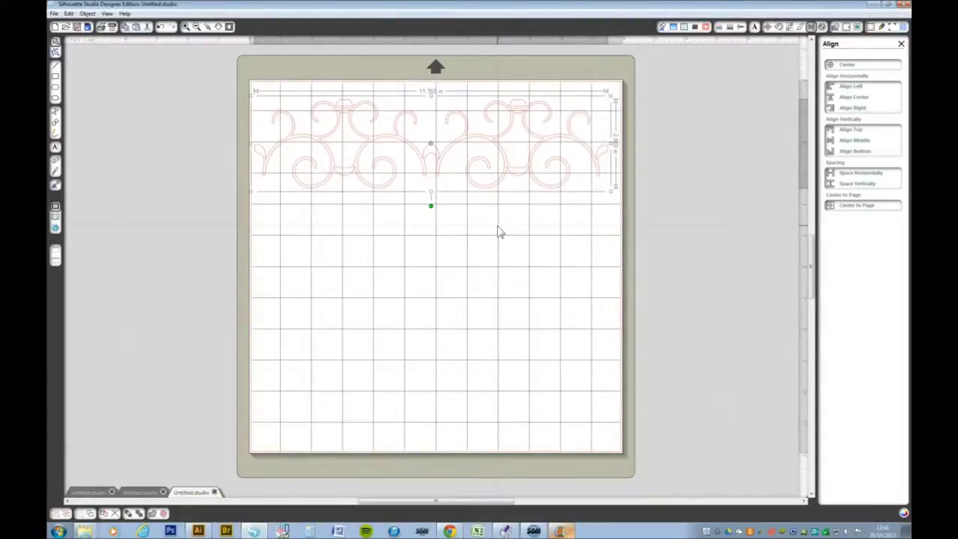
Flip the border copy vertically and move it below the original border
right_click(500, 175)
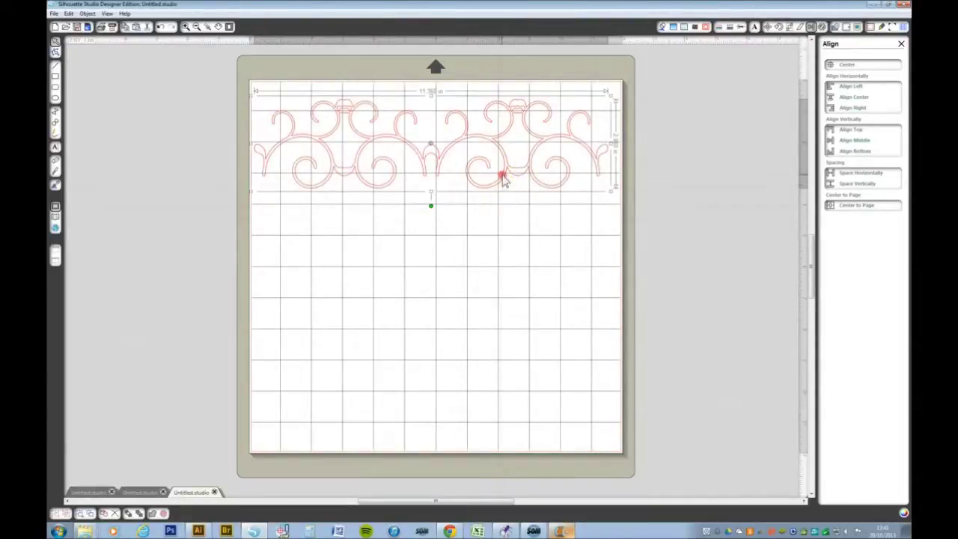
left_click(532, 278)
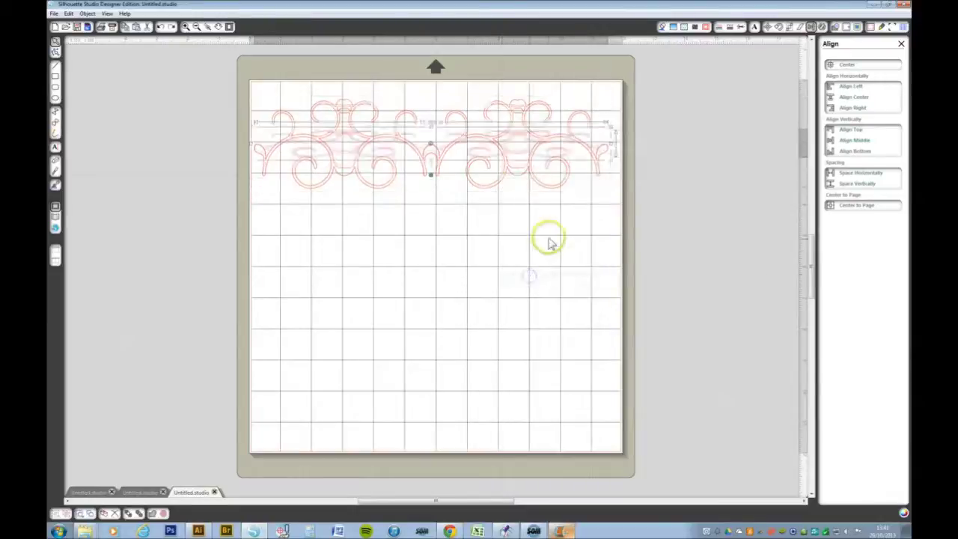
left_click_drag(510, 172, 512, 256)
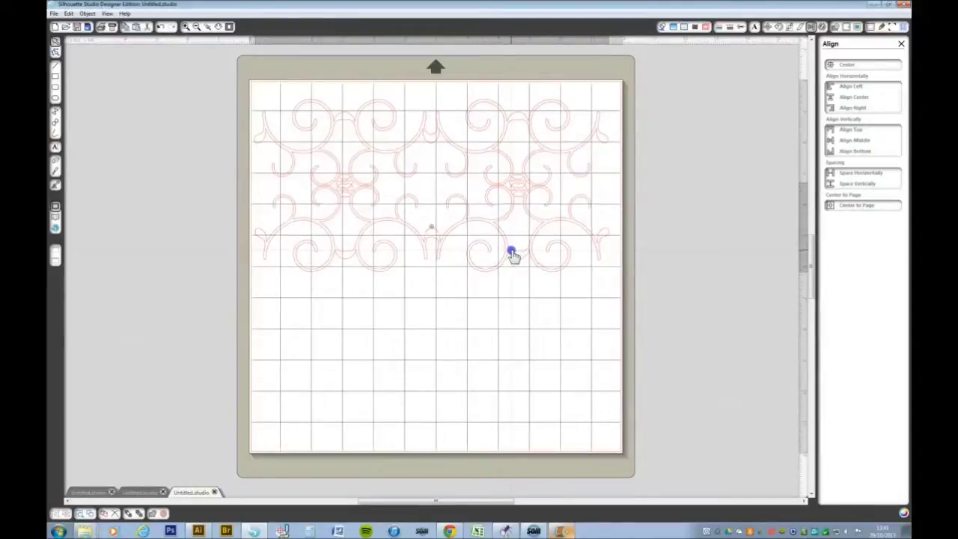
Select both borders, centre-align them and weld them into one lattice panel
left_click(633, 250)
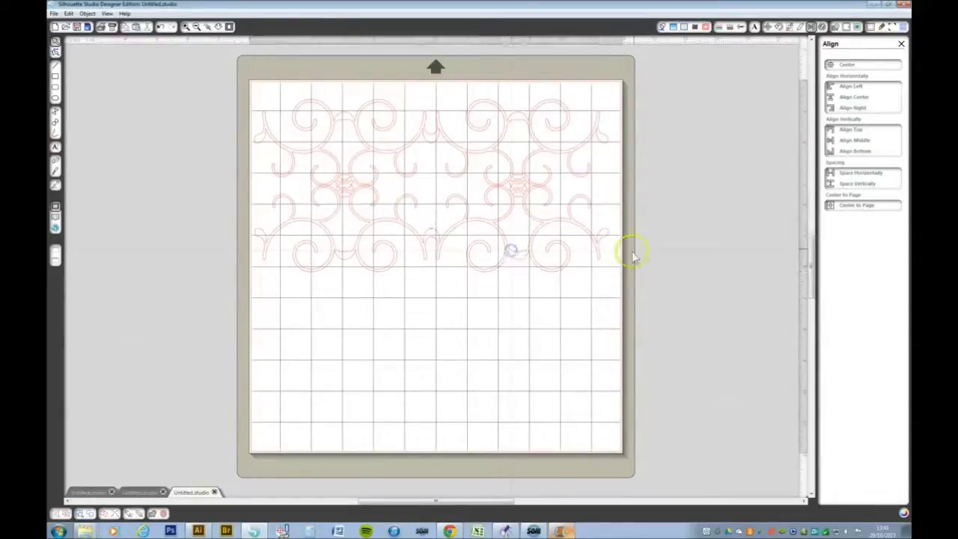
key("ctrl+a")
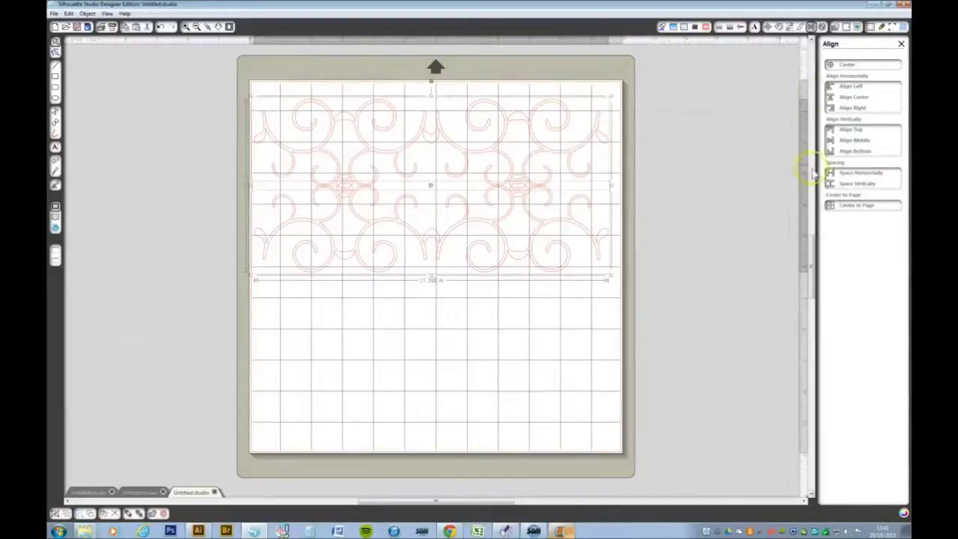
left_click(847, 96)
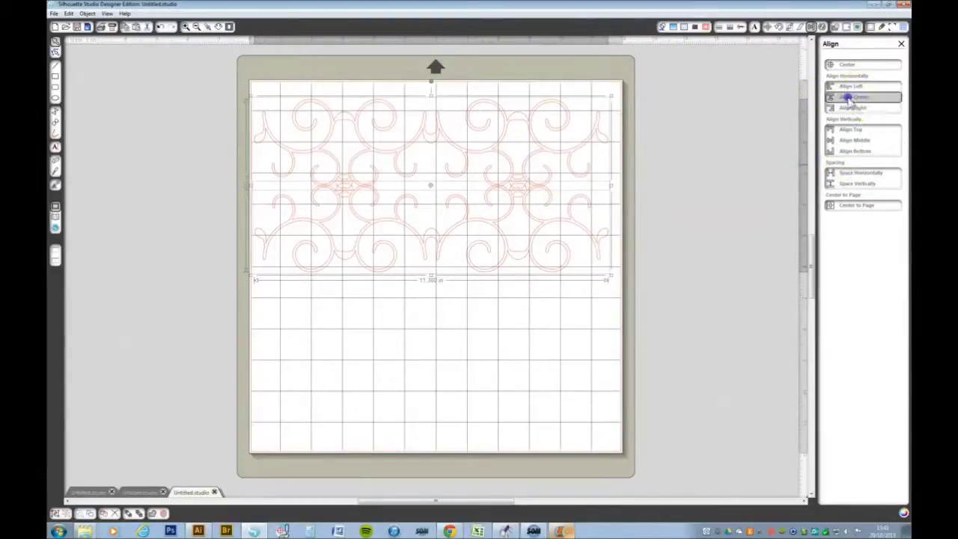
right_click(527, 186)
left_click(547, 306)
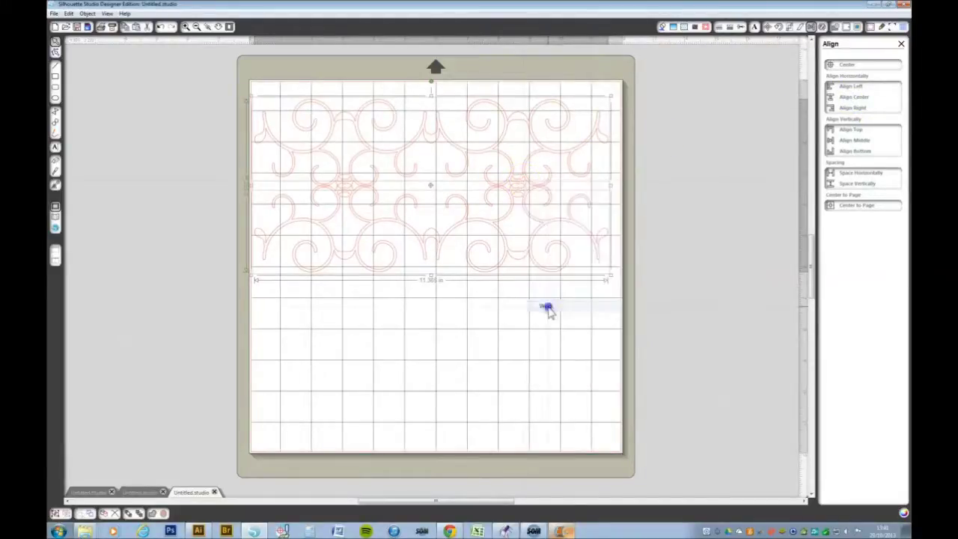
left_click(548, 251)
left_click(568, 174)
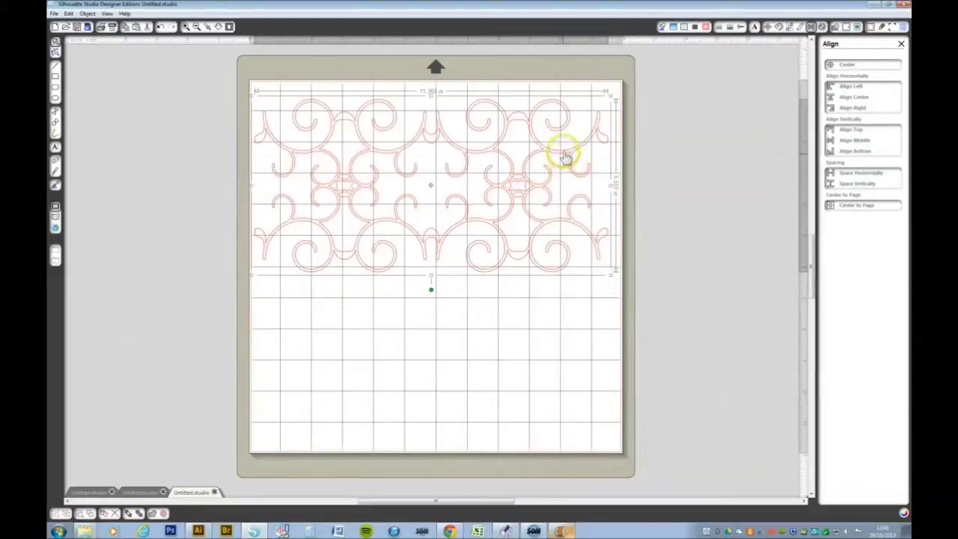
Place a lattice copy below, centre and weld both copies, and reposition the result on the mat
left_click_drag(567, 156, 567, 314)
left_click(591, 265)
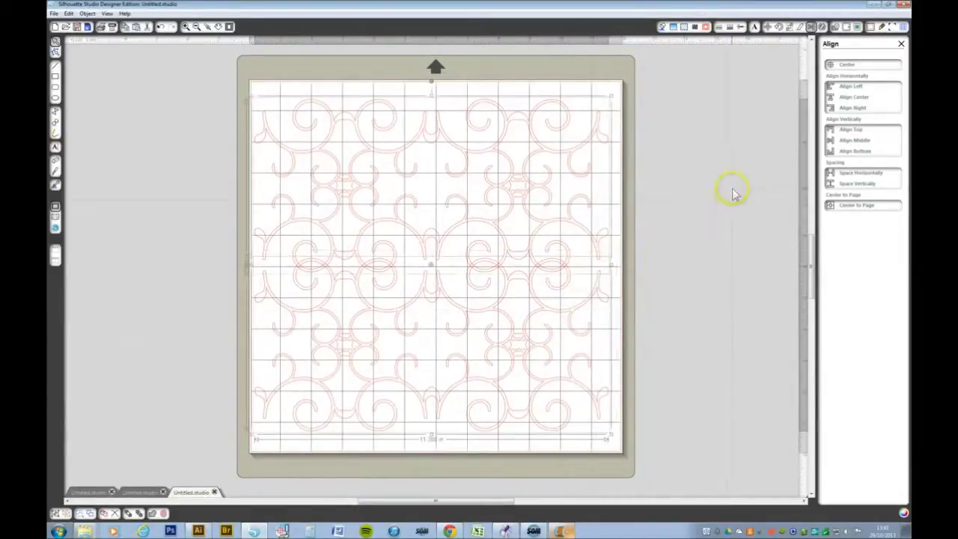
left_click(847, 97)
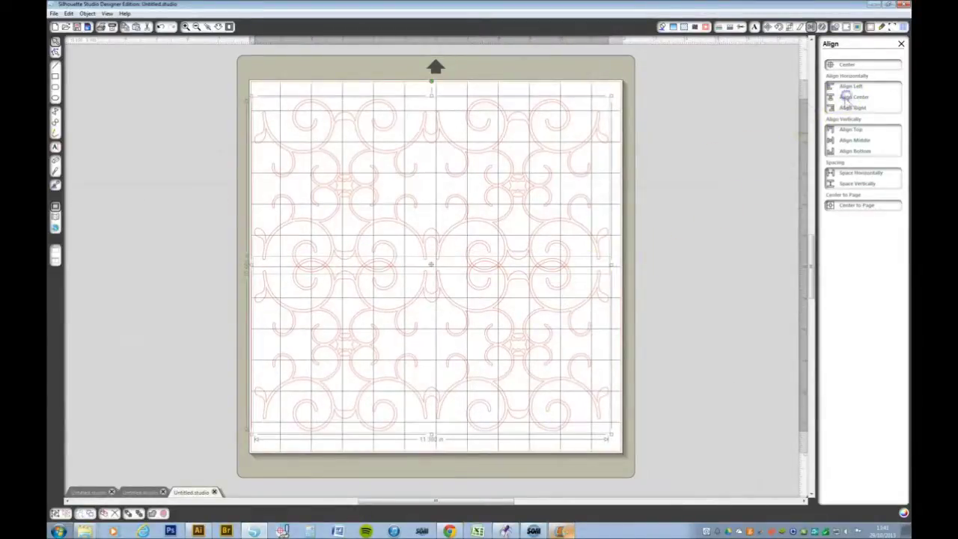
right_click(573, 149)
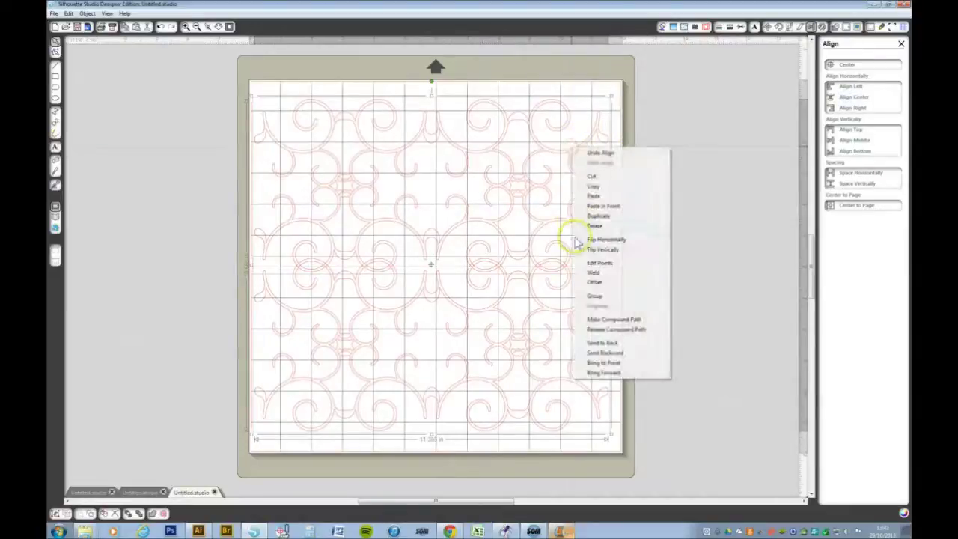
left_click(599, 274)
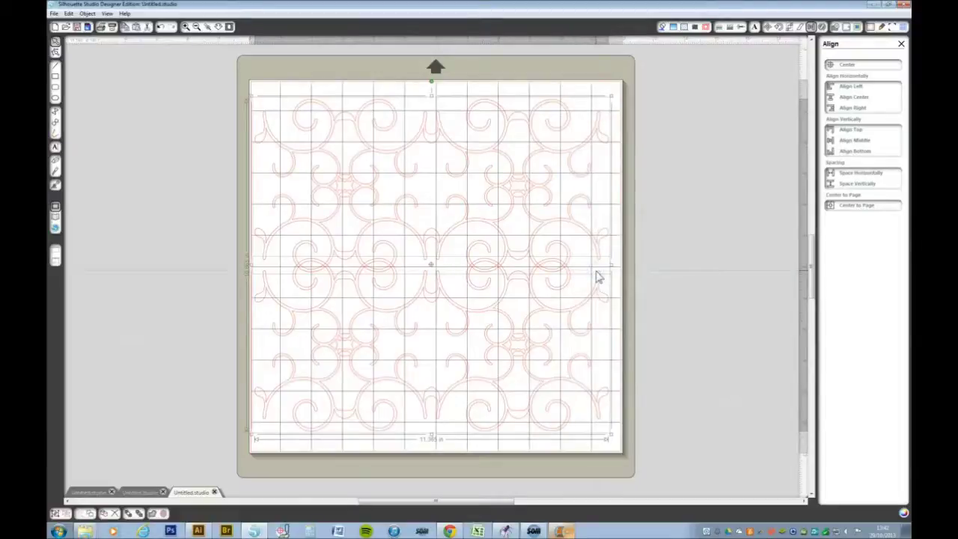
left_click(583, 230)
mouse_move(584, 229)
left_mouse_down()
mouse_move(578, 220)
mouse_move(583, 229)
left_mouse_up()
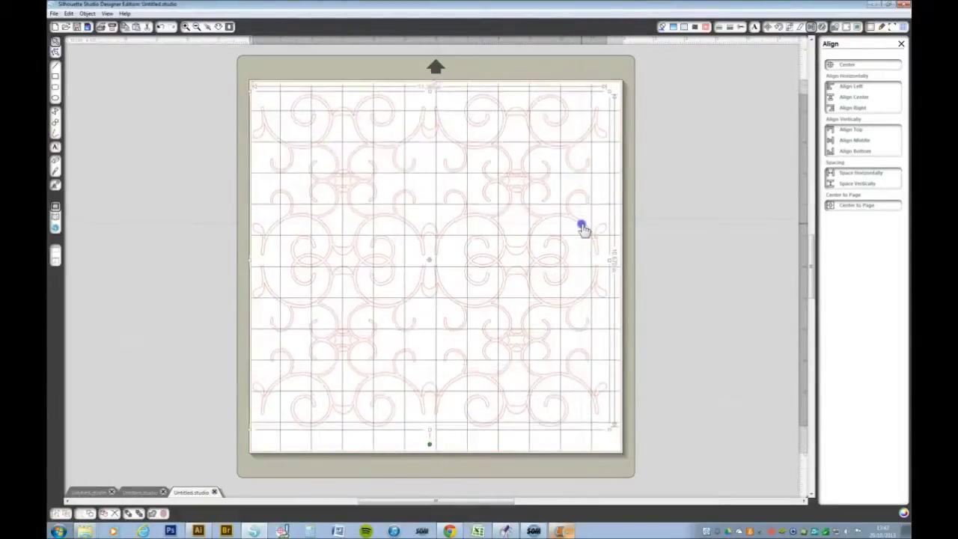
Draw a tall ellipse outward from the lattice centre with the Ellipse tool
left_click(55, 99)
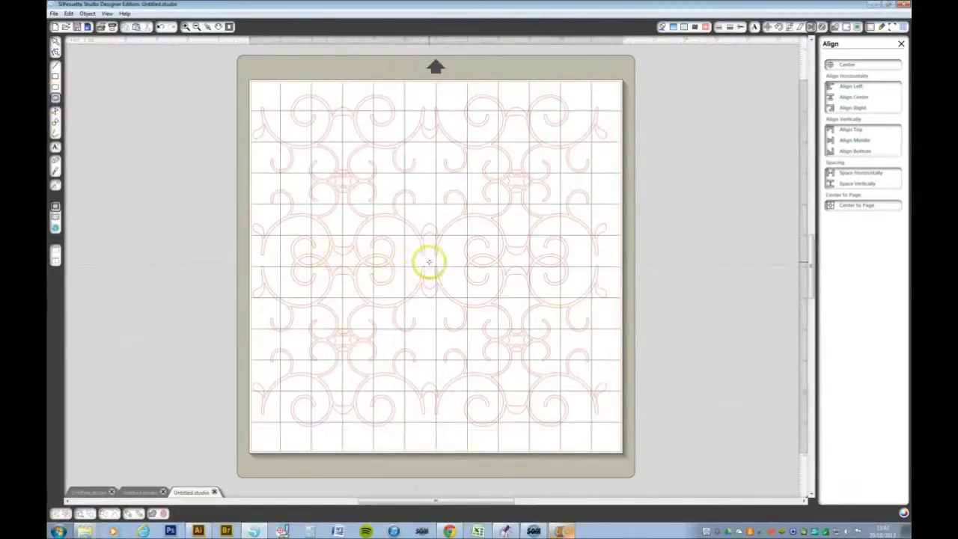
left_click(428, 260)
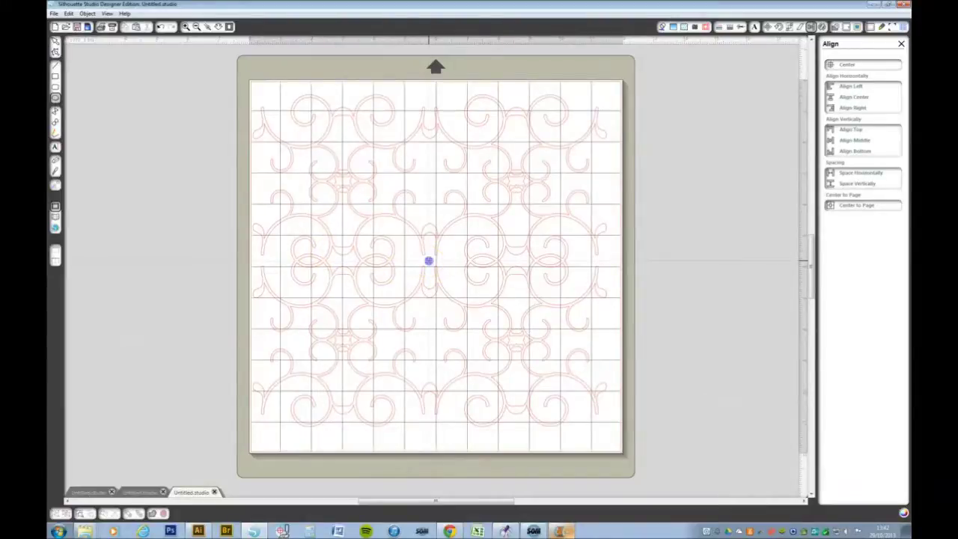
left_click_drag(428, 260, 509, 399)
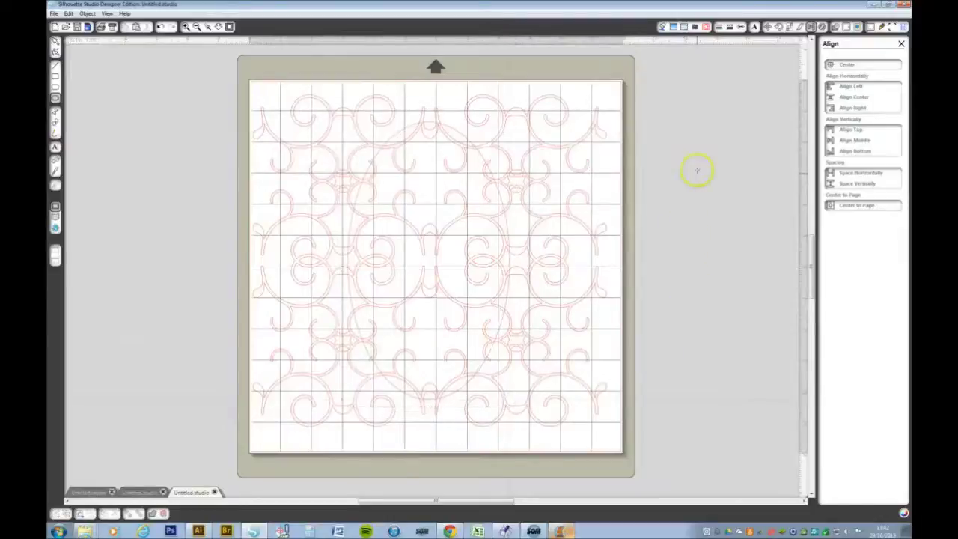
left_click(55, 44)
Add a 0.100 in outer offset around the oval
left_click(483, 160)
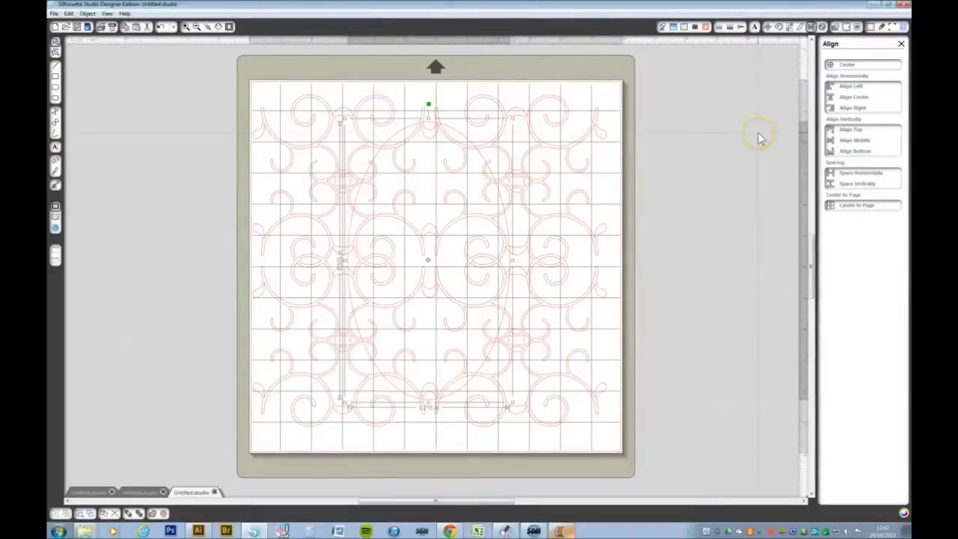
left_click(846, 27)
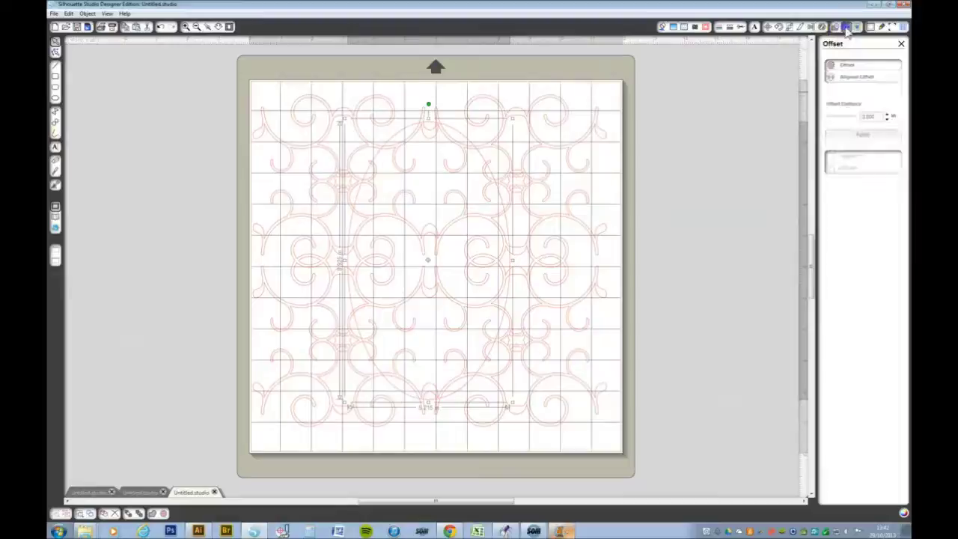
left_click(845, 67)
left_click(854, 112)
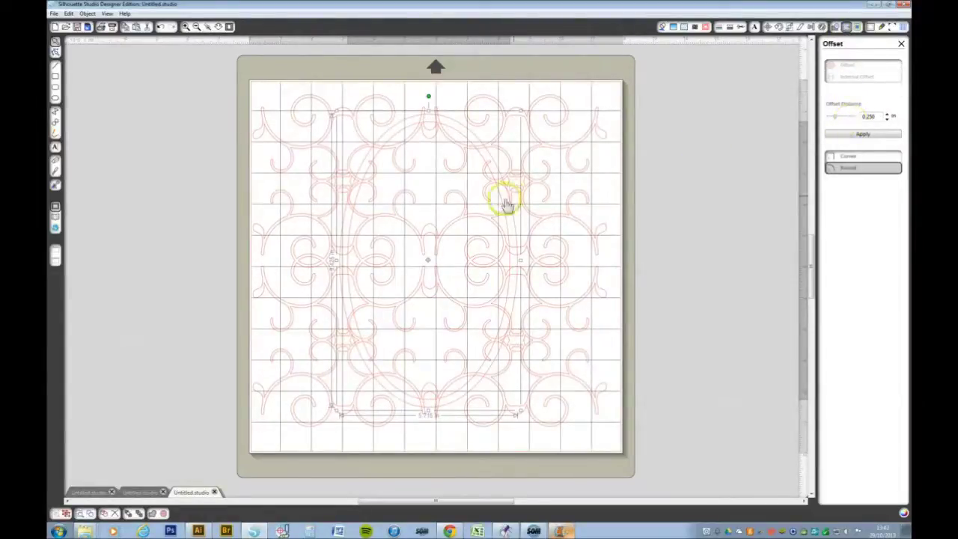
left_click(486, 164)
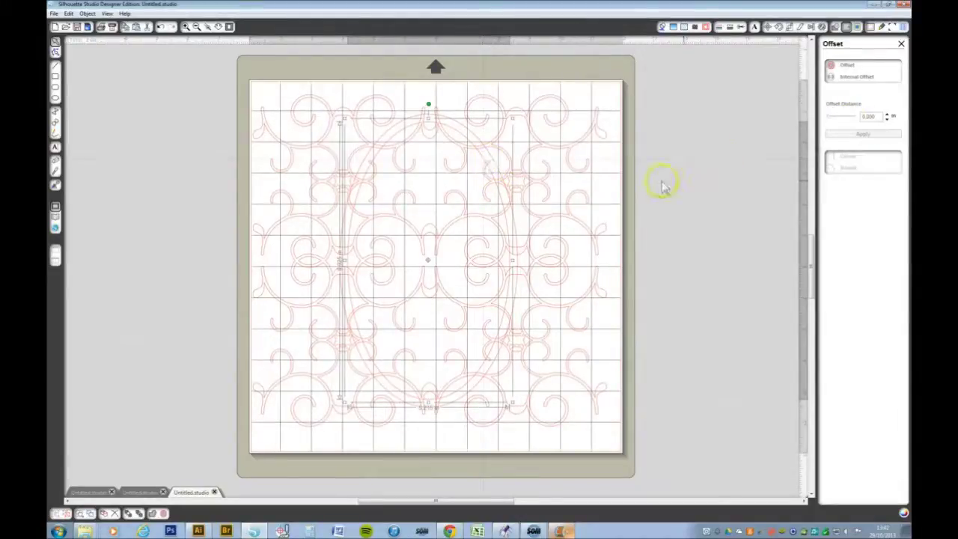
left_click(847, 67)
left_click_drag(862, 117, 830, 124)
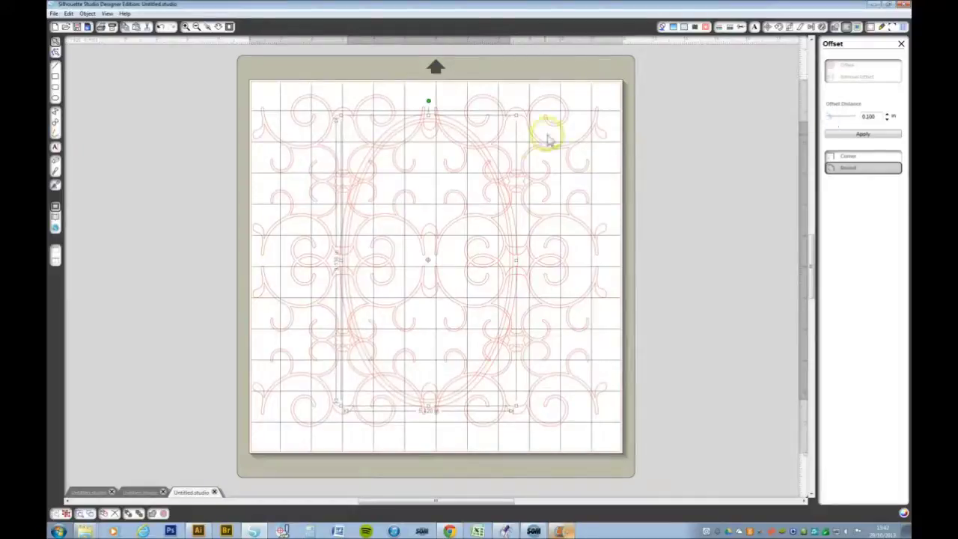
left_click(475, 153)
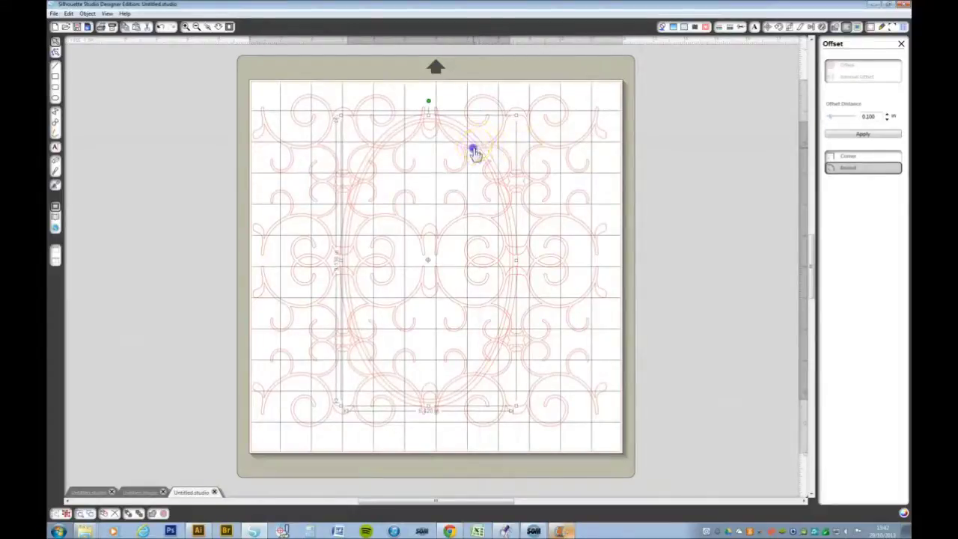
Select the oval outline and bring up its context menu
left_click(480, 143)
left_click(480, 143)
left_click(472, 145)
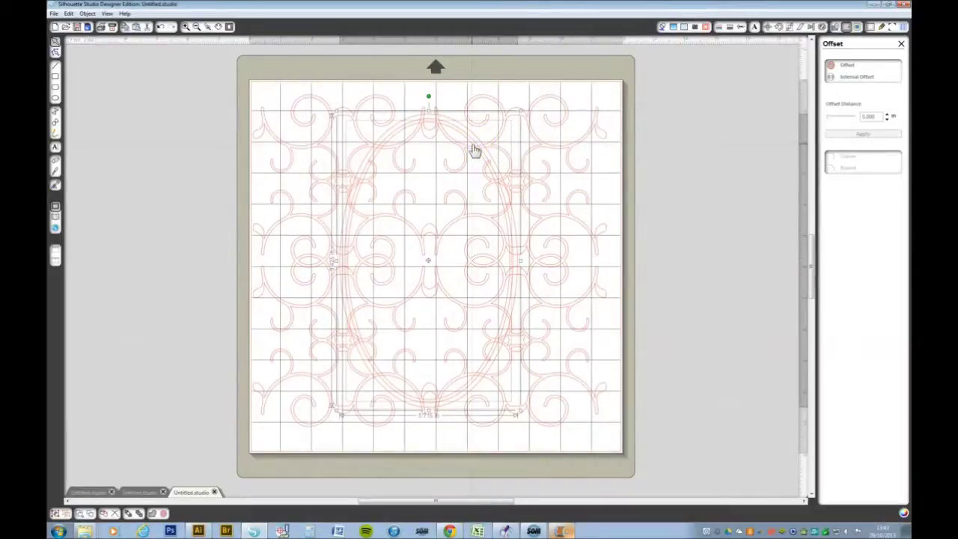
left_click(473, 146)
right_click(473, 153)
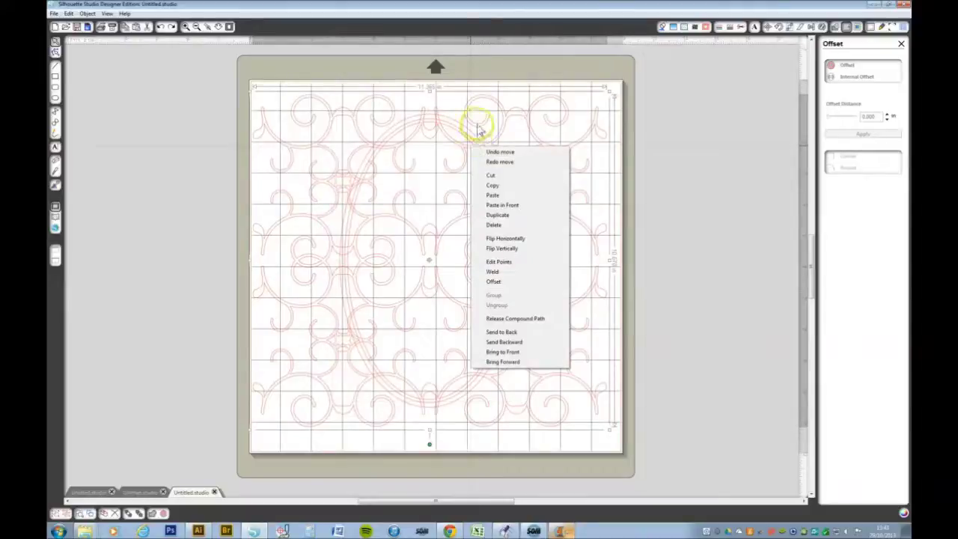
Select both oval outlines and join them into one compound path
left_click(477, 122)
left_click(476, 139)
left_click(462, 139)
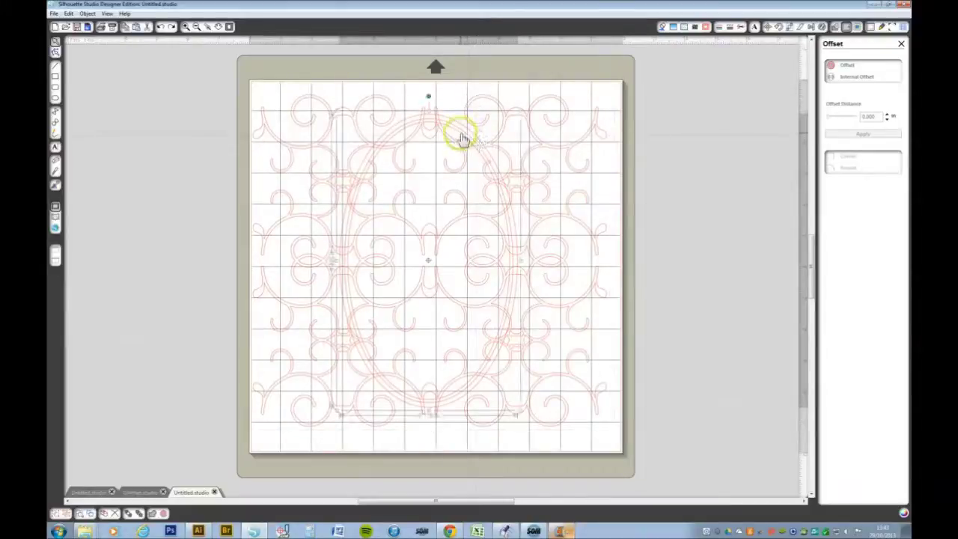
right_click(462, 139)
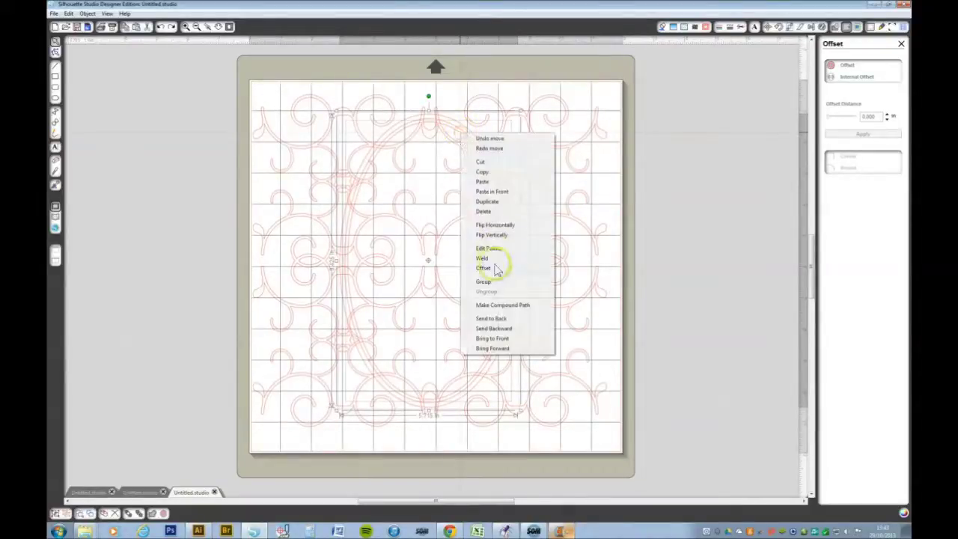
left_click(493, 305)
Send the double oval frame behind the swirl lattice
left_click(488, 164)
left_click(479, 143)
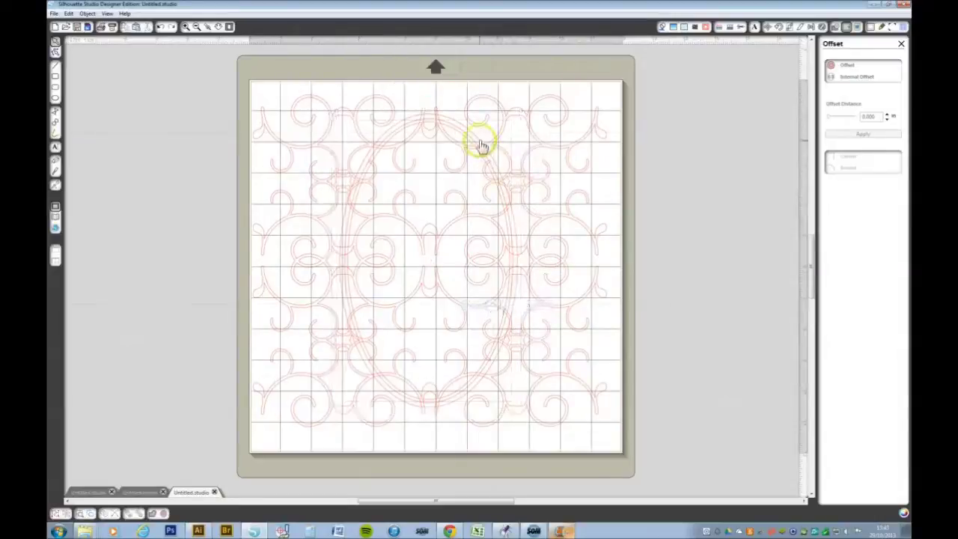
left_click(481, 145)
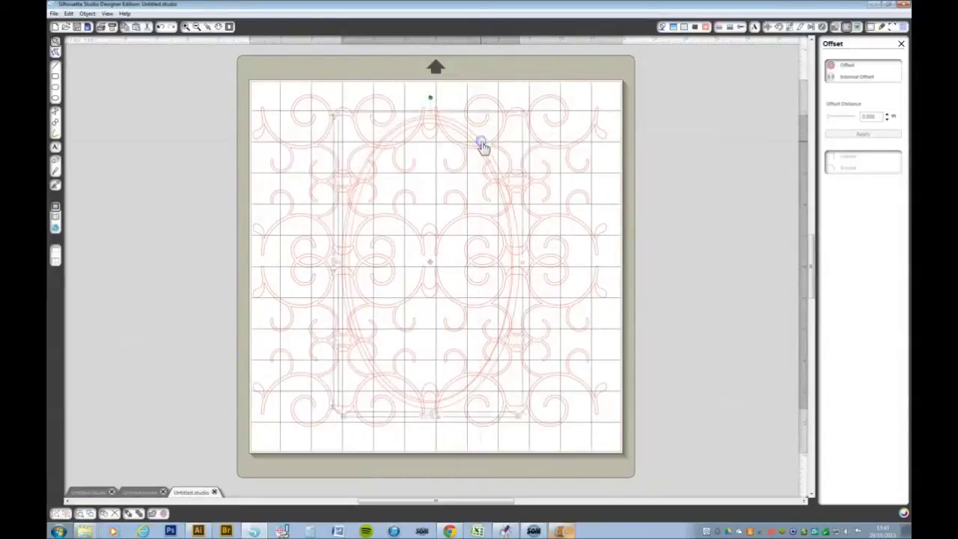
right_click(481, 145)
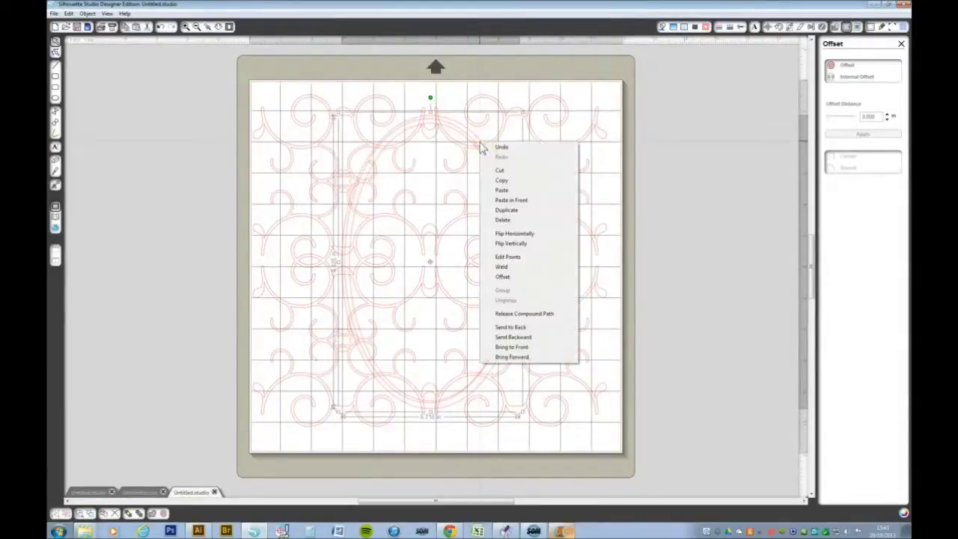
left_click(518, 330)
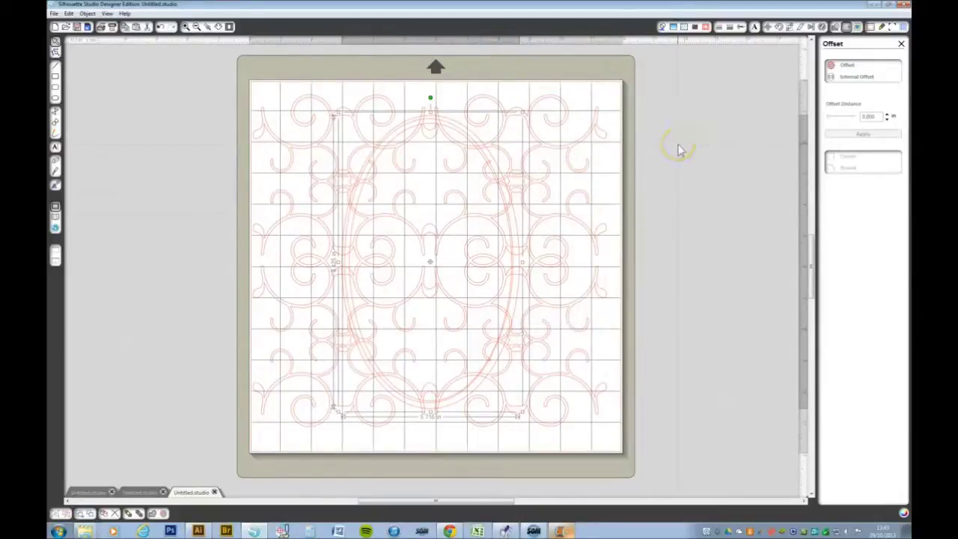
Centre-align the oval frame with the lattice, then select the frame and lattice together
key("ctrl+a")
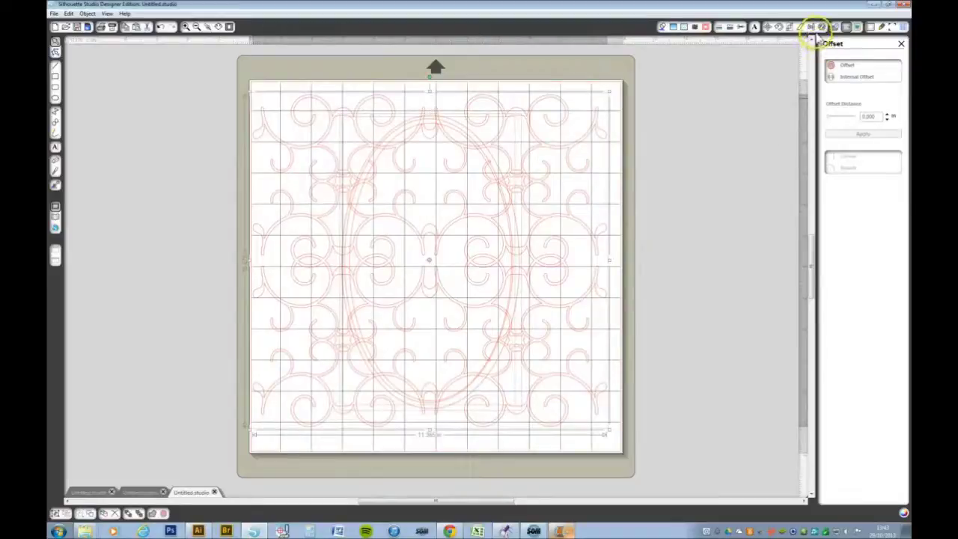
left_click(810, 27)
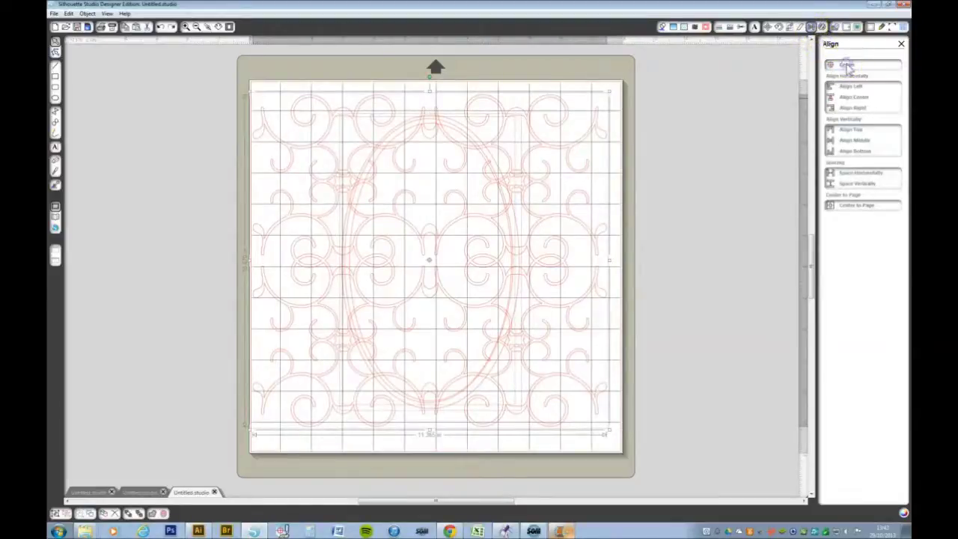
left_click(848, 66)
left_click(674, 218)
left_click(620, 209)
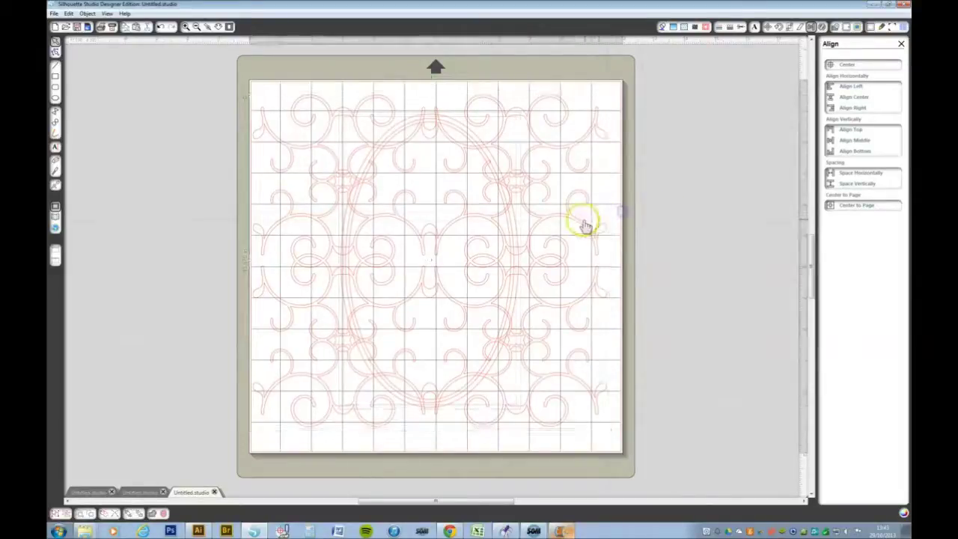
left_click(508, 225)
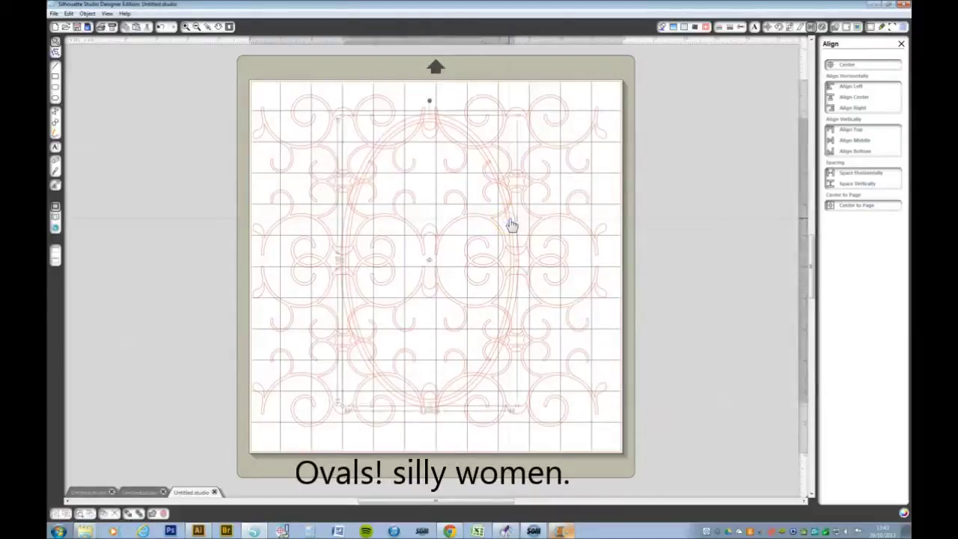
left_click(556, 220)
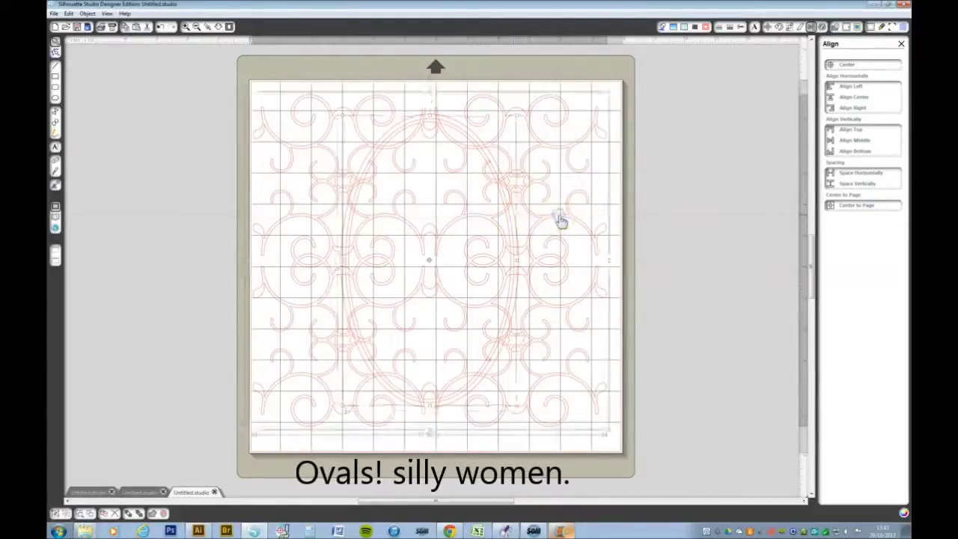
Crop the lattice to the oval in the Modify panel, then weld it with the frame
left_click(837, 29)
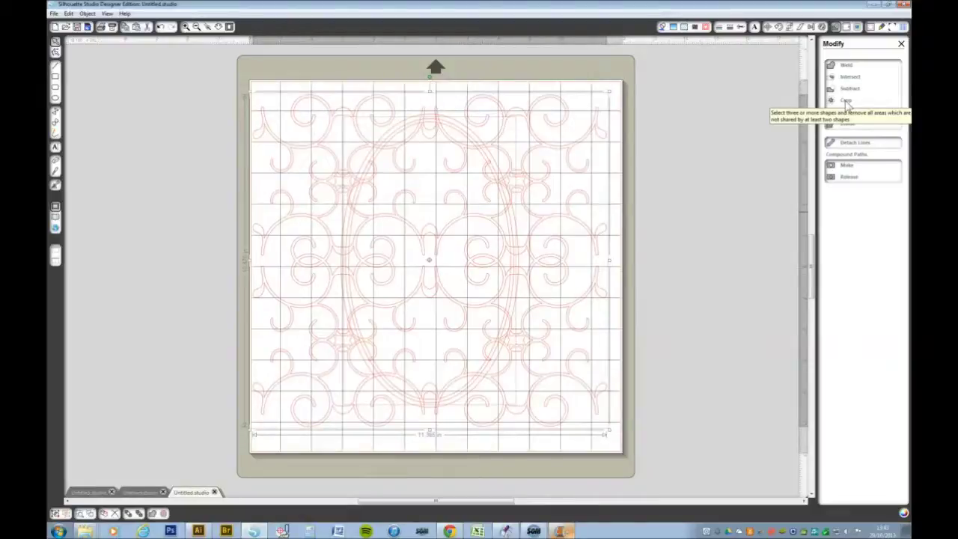
left_click(847, 105)
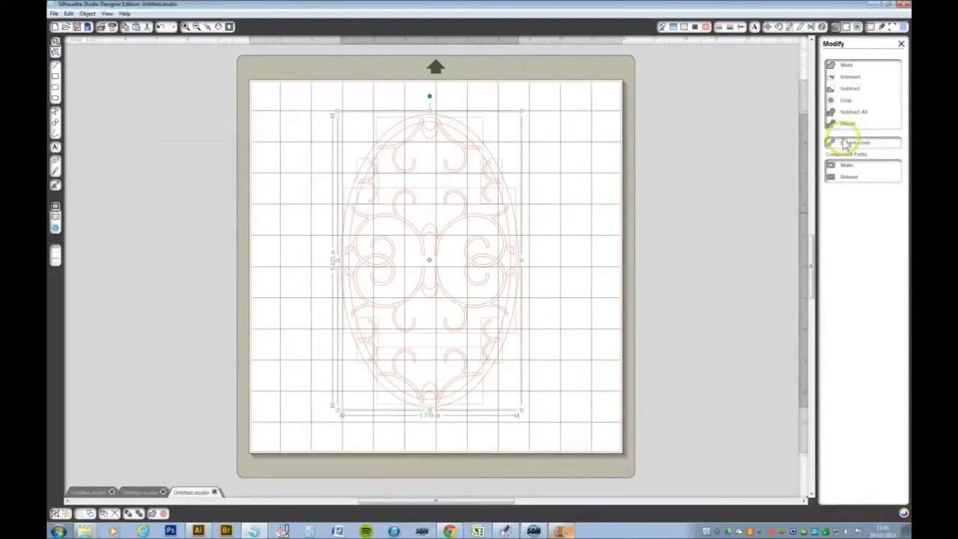
left_click(846, 67)
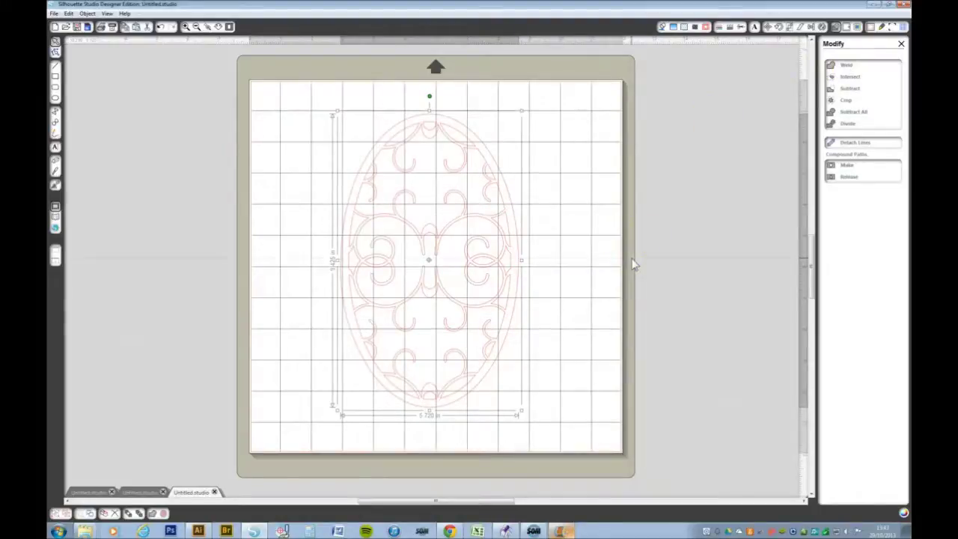